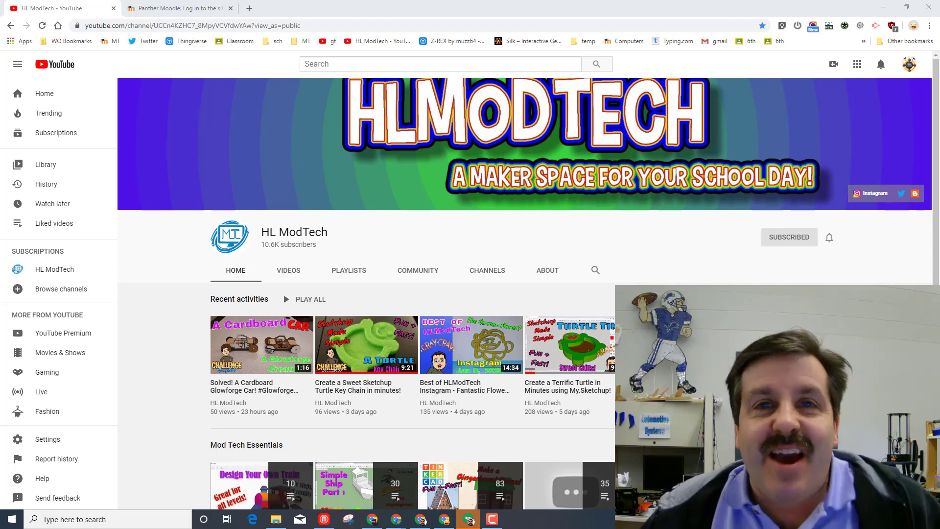
# Step: Launch SketchUp for Schools from the Google apps grid in a new Chrome tab
pyautogui.click(249, 8)
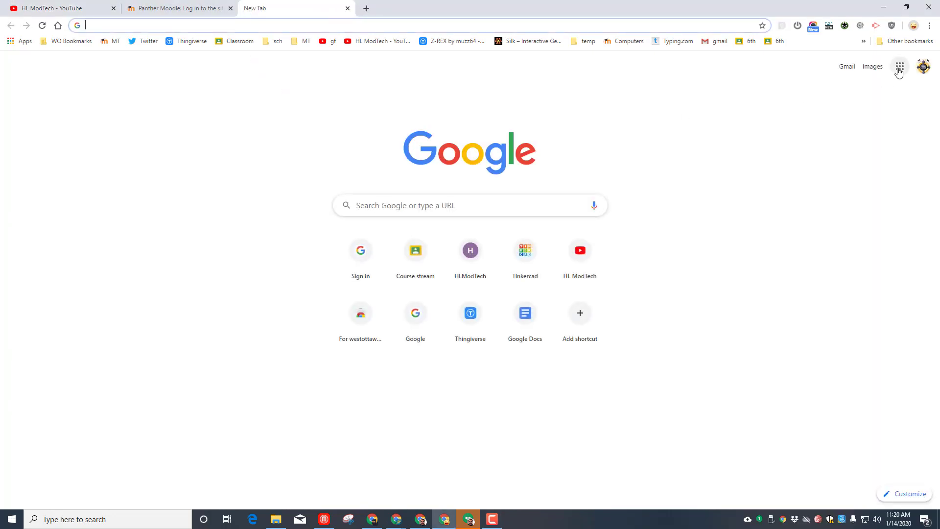
pyautogui.click(900, 69)
pyautogui.scroll(-5, 852, 211)
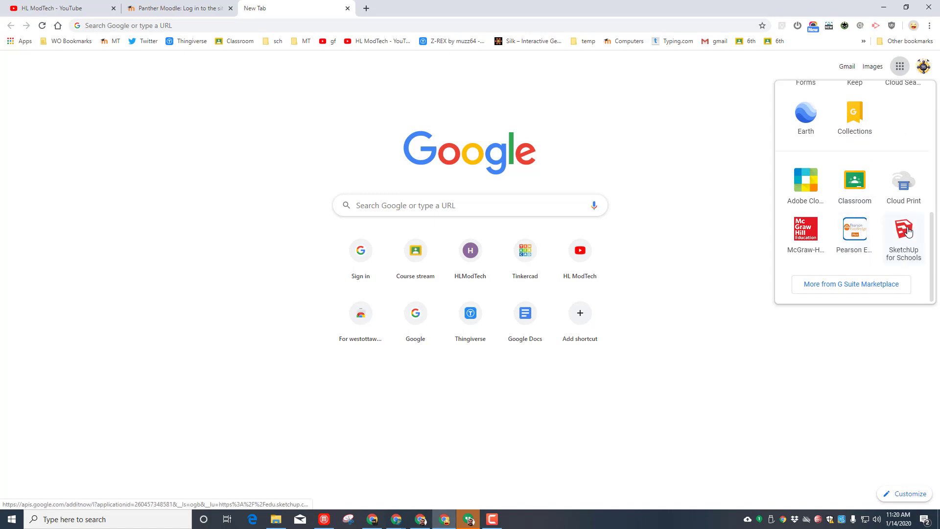
pyautogui.click(904, 232)
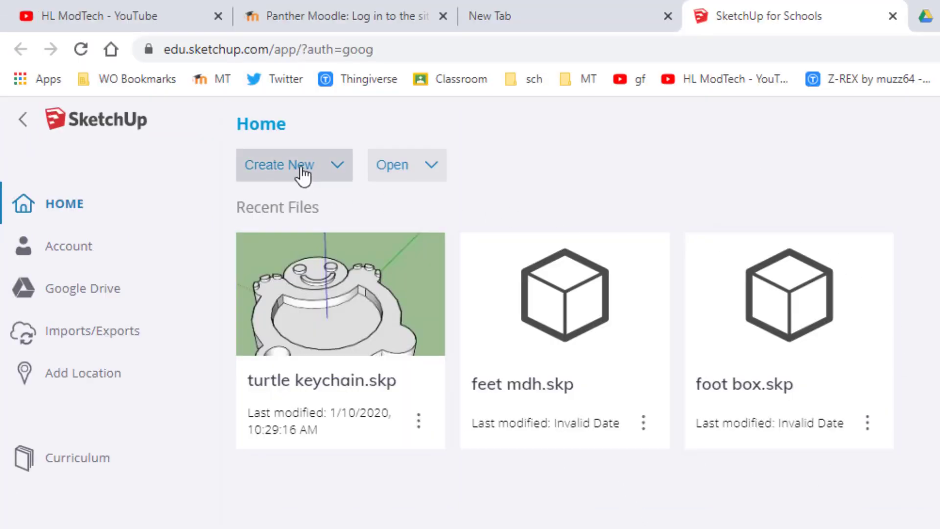
# Step: Create a Simple Template - Feet and Inches model named 'feet mdh2' in the sketchup folder
pyautogui.click(303, 168)
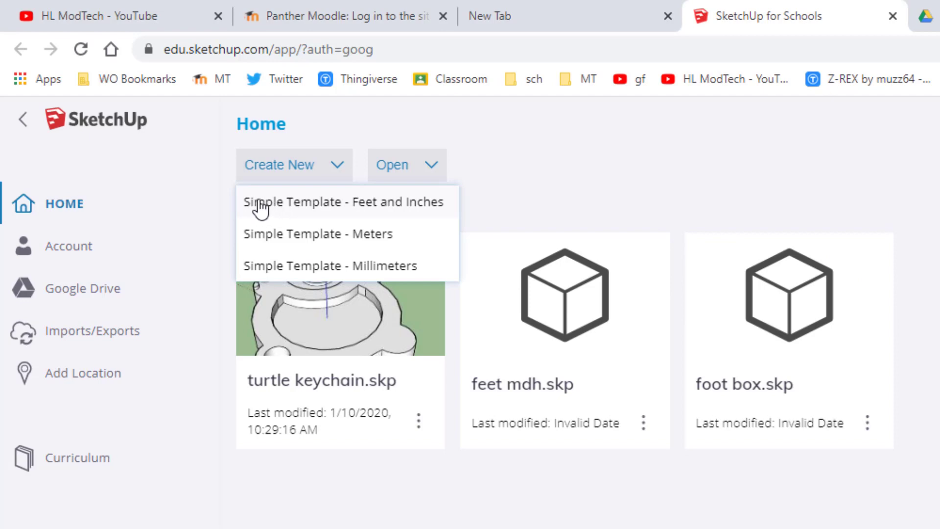
pyautogui.click(360, 210)
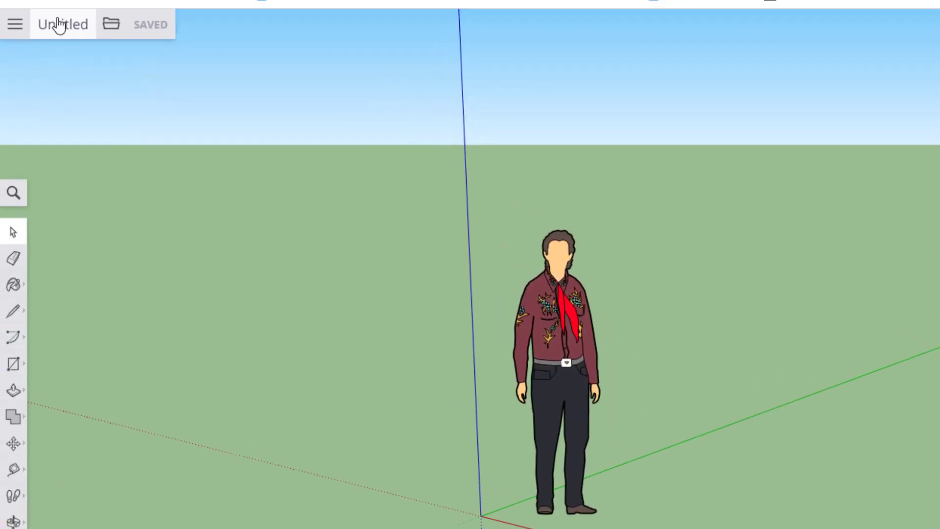
pyautogui.click(59, 24)
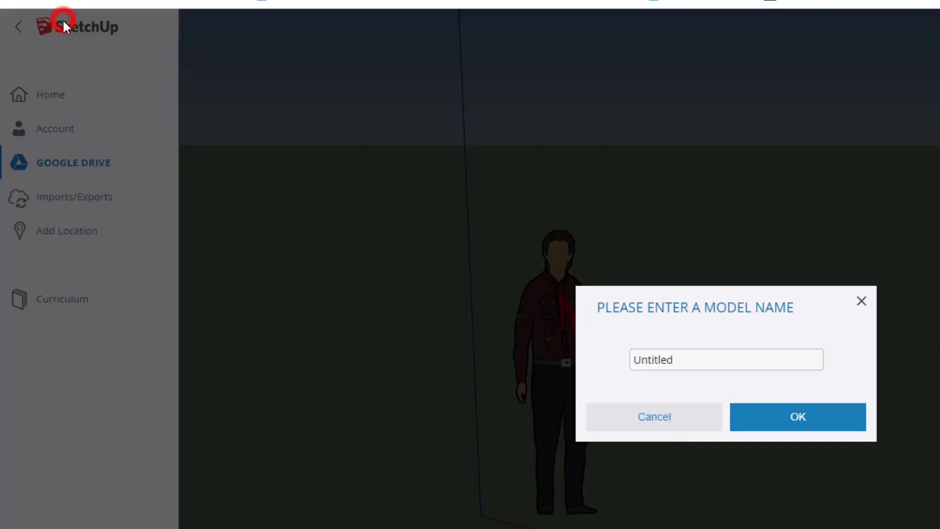
pyautogui.doubleClick(685, 353)
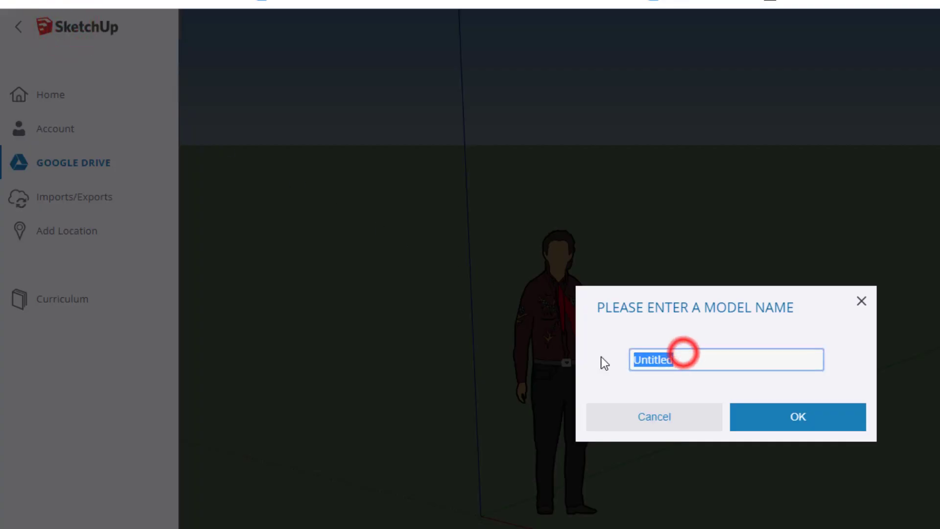
pyautogui.write('feet mdh2')
pyautogui.click(746, 417)
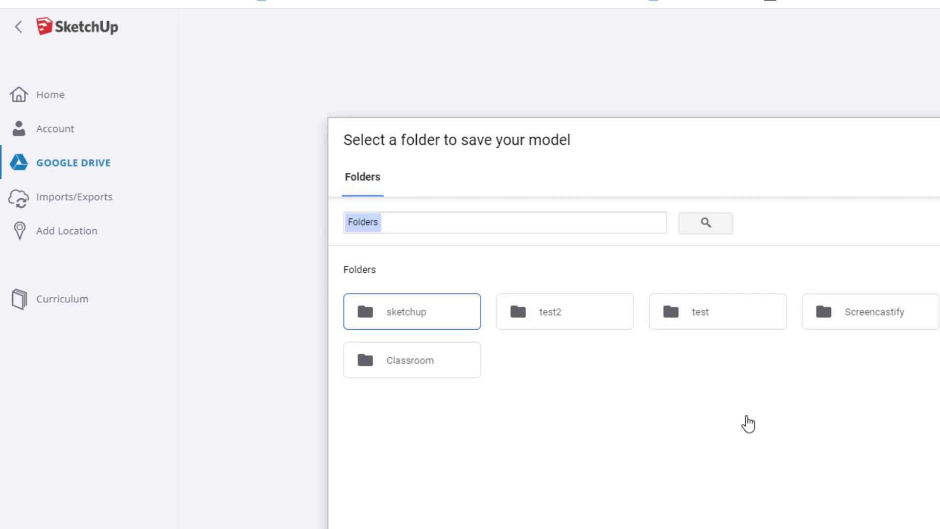
pyautogui.click(415, 302)
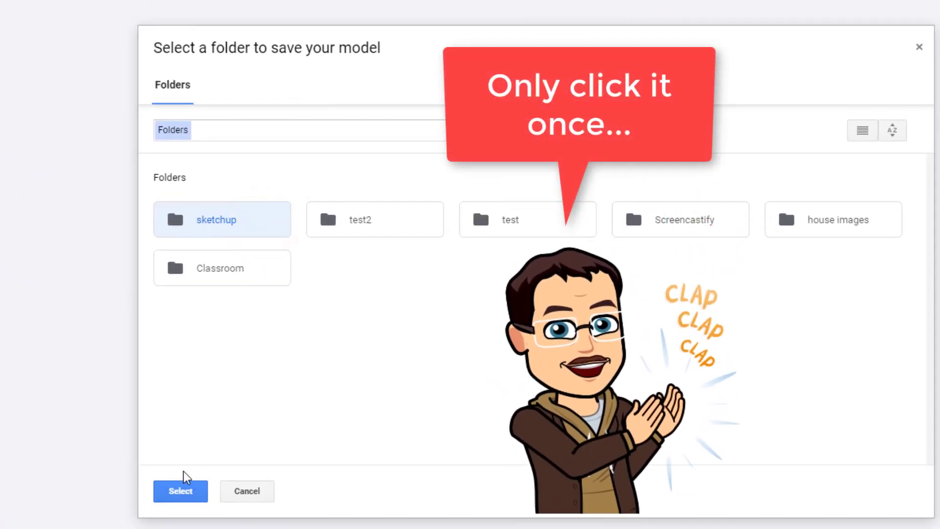
pyautogui.click(190, 494)
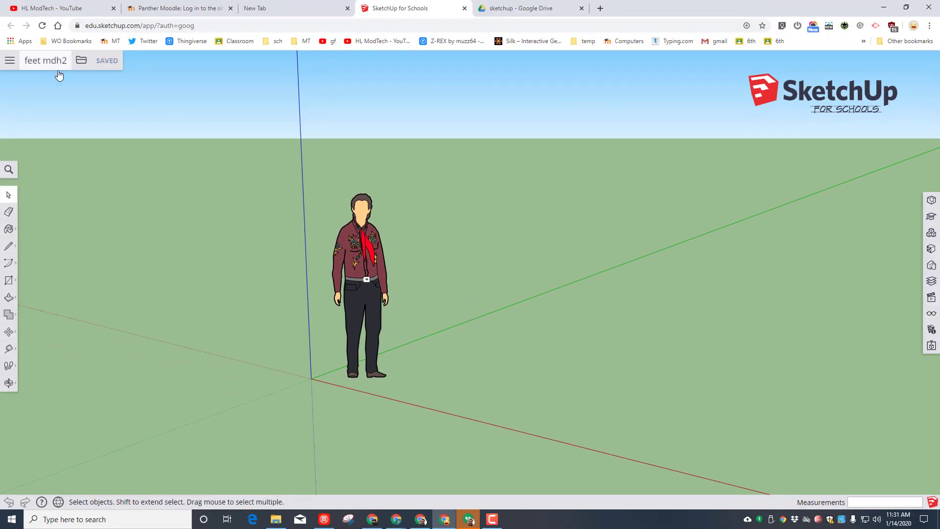
# Step: Delete the default person figure and draw a 15' by 10' rectangle from the origin
pyautogui.click(353, 293)
pyautogui.press('Delete')
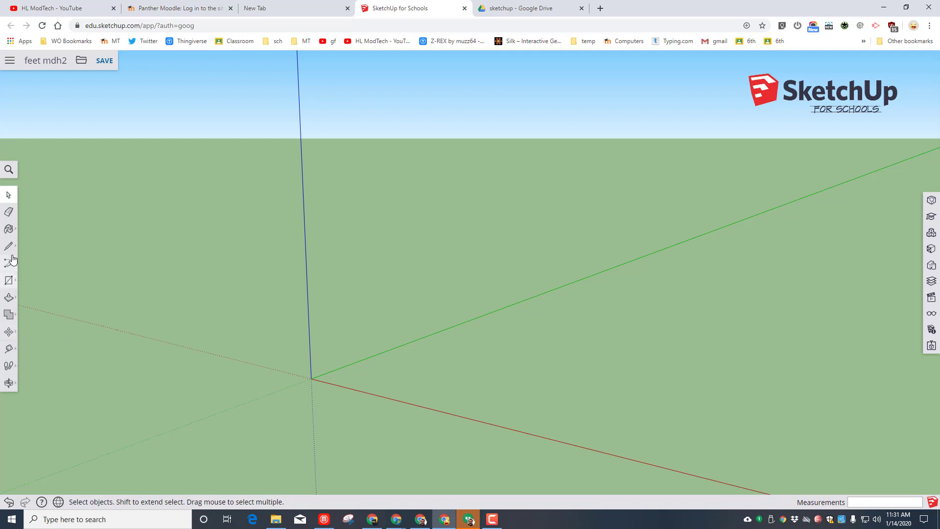
pyautogui.click(10, 281)
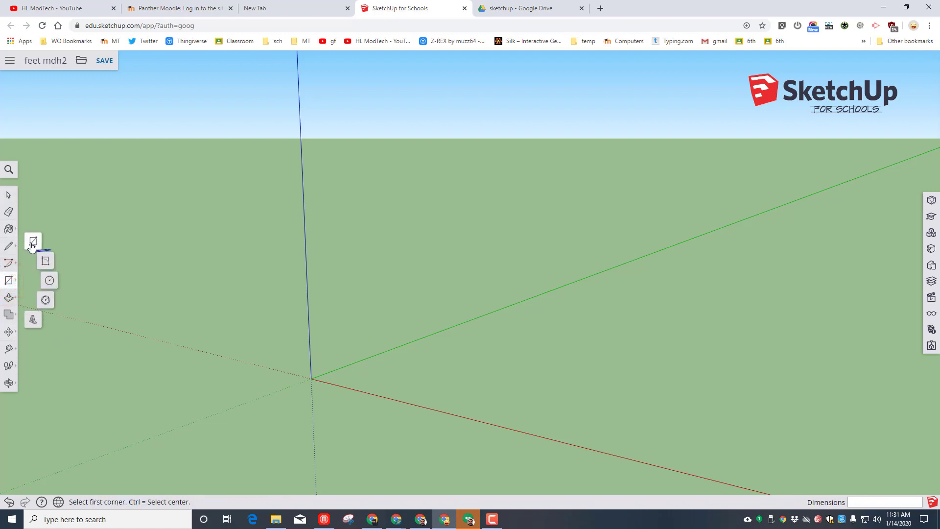
pyautogui.click(31, 244)
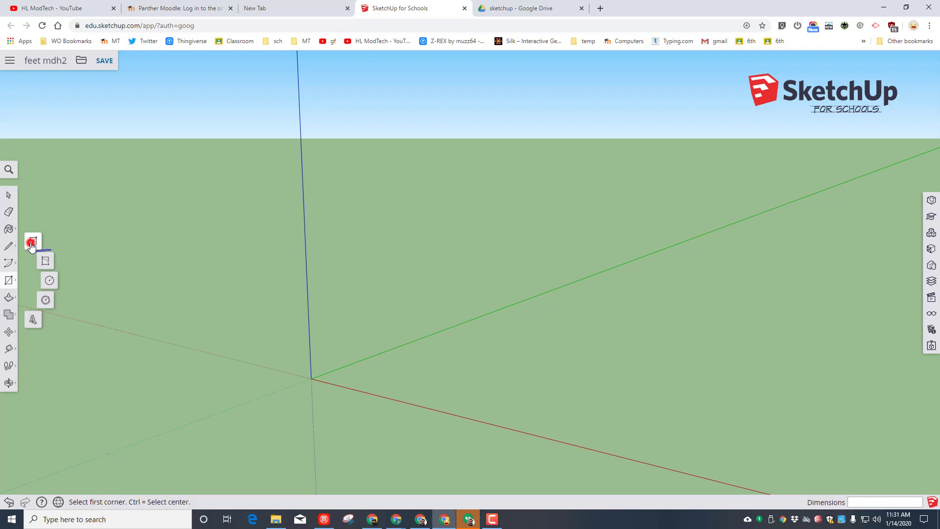
pyautogui.click(311, 378)
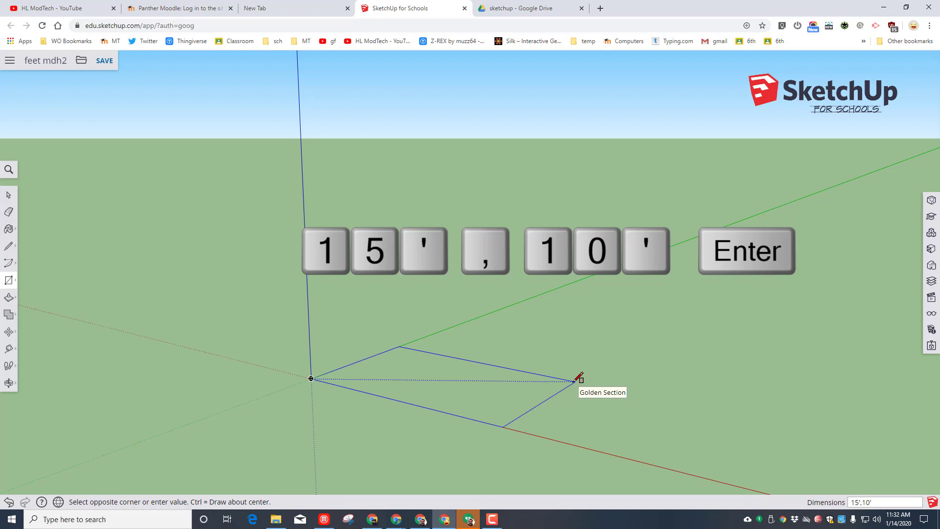
pyautogui.press('Return')
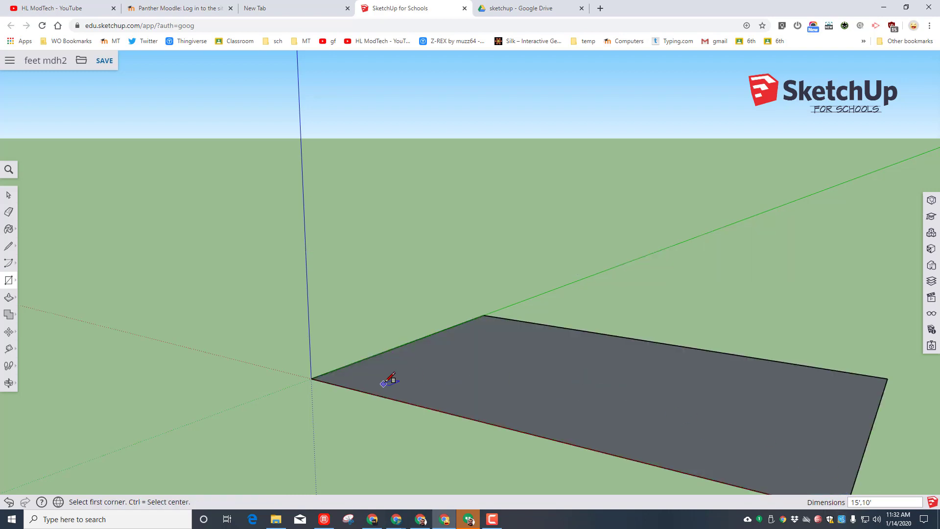
pyautogui.scroll(-3, 400, 397)
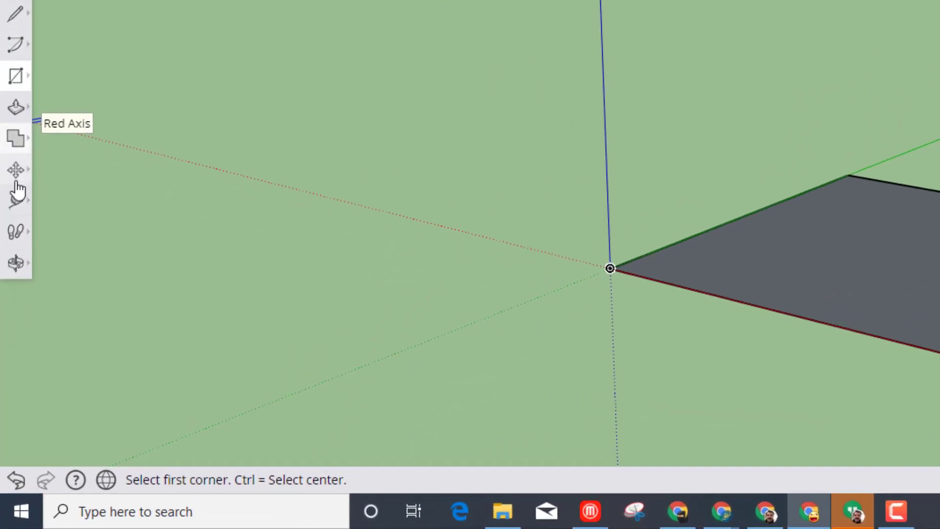
# Step: Add dimensions to the rectangle: 15' on the red-axis edge and 10' on the green-axis edge
pyautogui.click(9, 349)
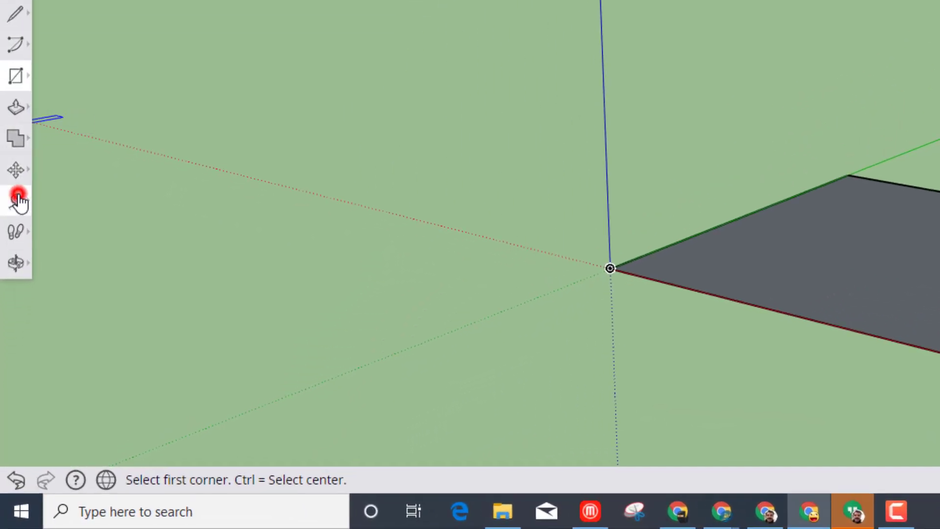
pyautogui.click(88, 146)
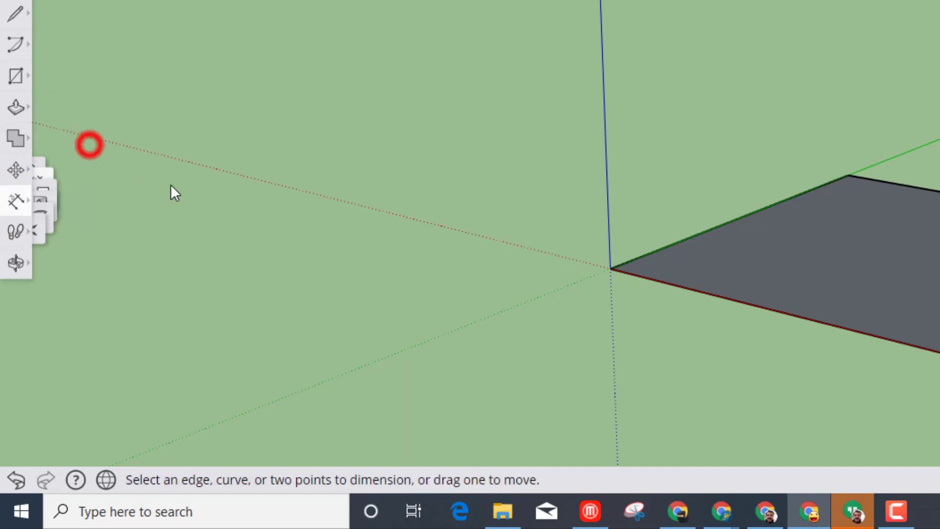
pyautogui.scroll(-1, 791, 327)
pyautogui.click(640, 279)
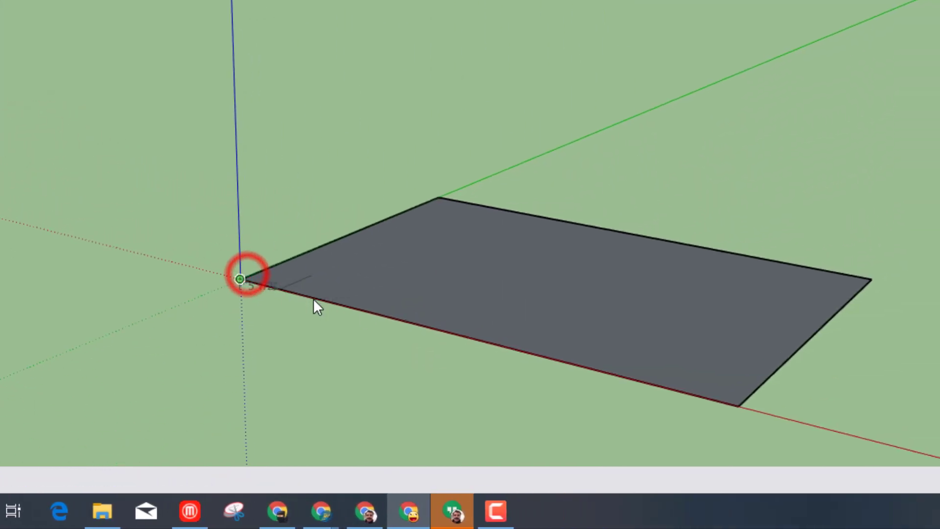
pyautogui.click(738, 407)
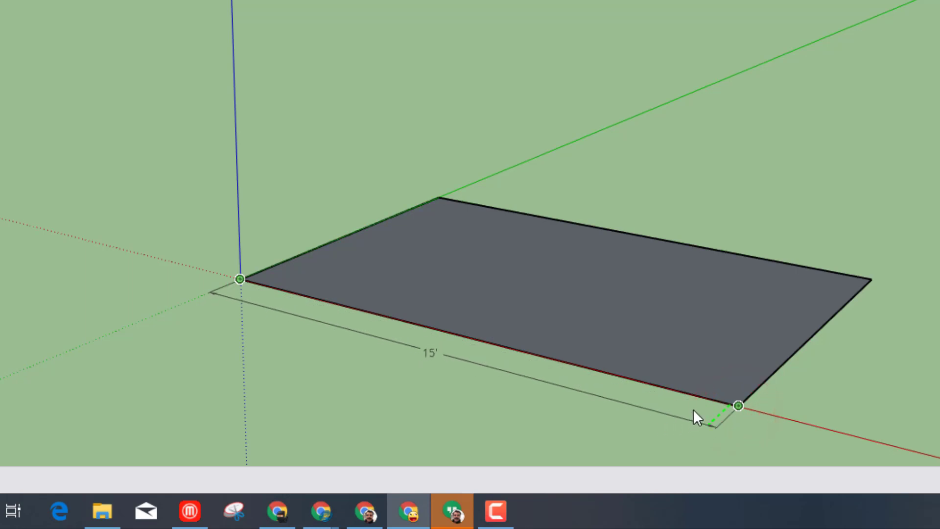
pyautogui.click(639, 413)
pyautogui.scroll(3, 389, 377)
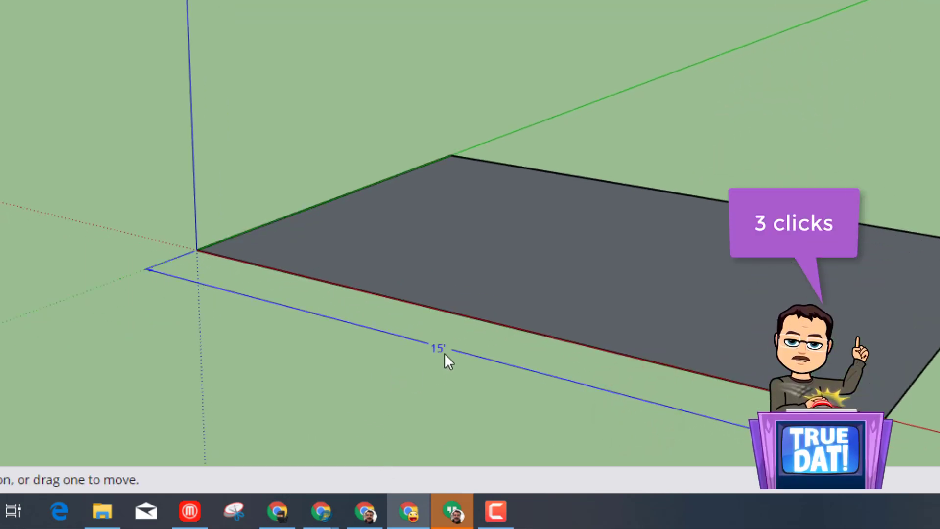
pyautogui.click(450, 155)
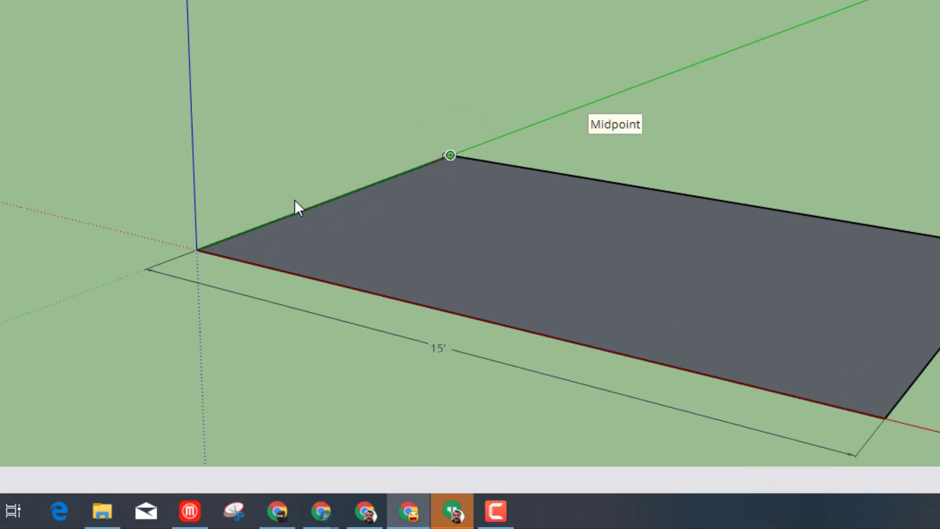
pyautogui.click(197, 250)
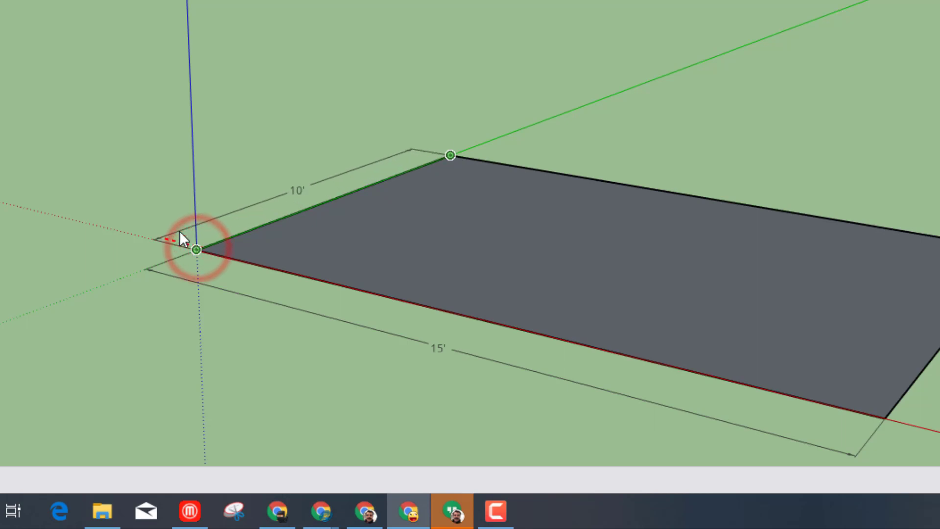
pyautogui.click(179, 231)
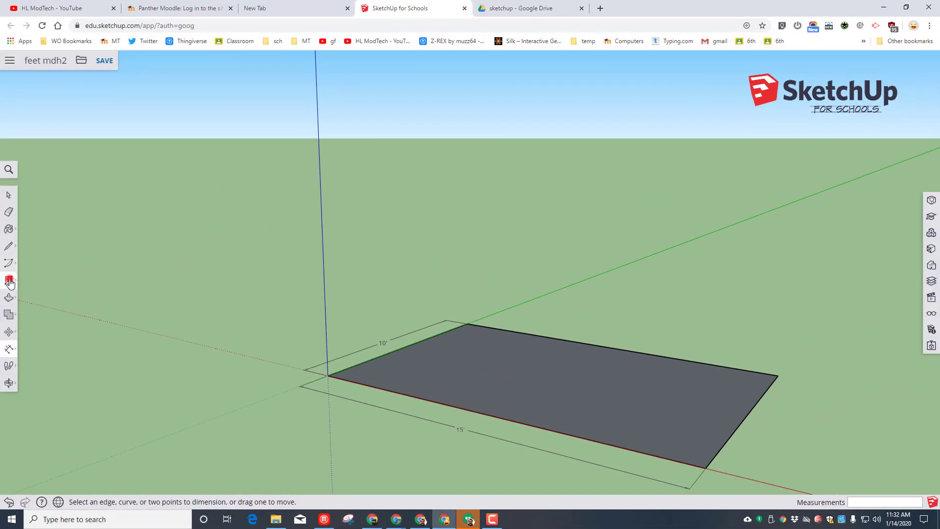
# Step: Draw a second rectangle from a green-axis corner, entered as 15',10 for a thin strip
pyautogui.click(10, 283)
pyautogui.click(35, 241)
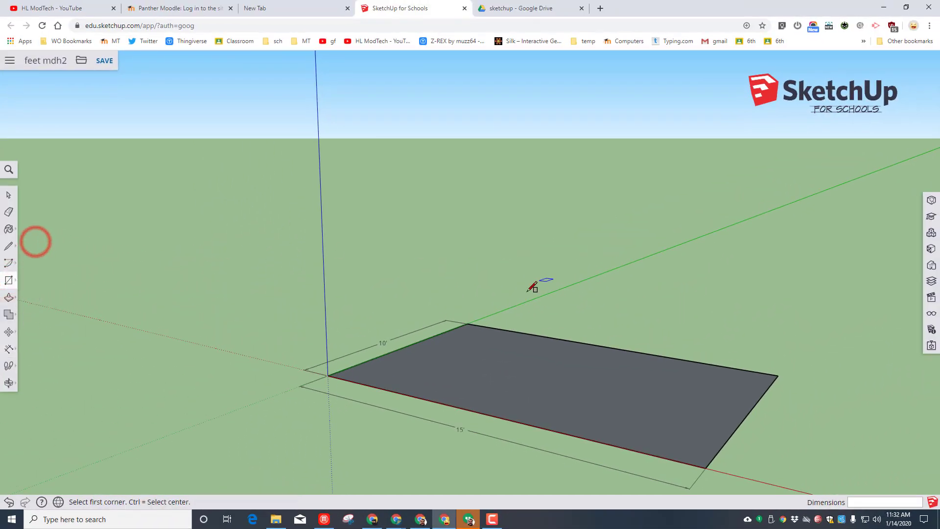
pyautogui.click(531, 299)
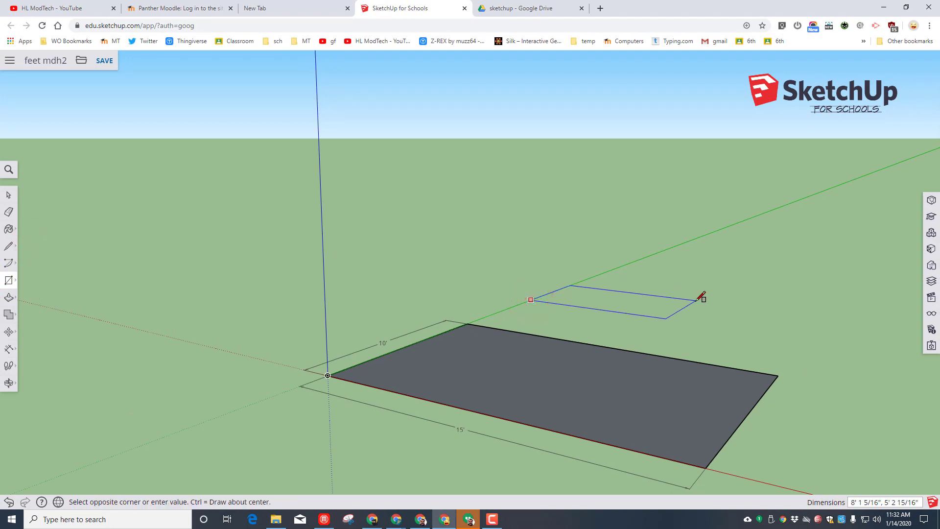
pyautogui.write("15',10")
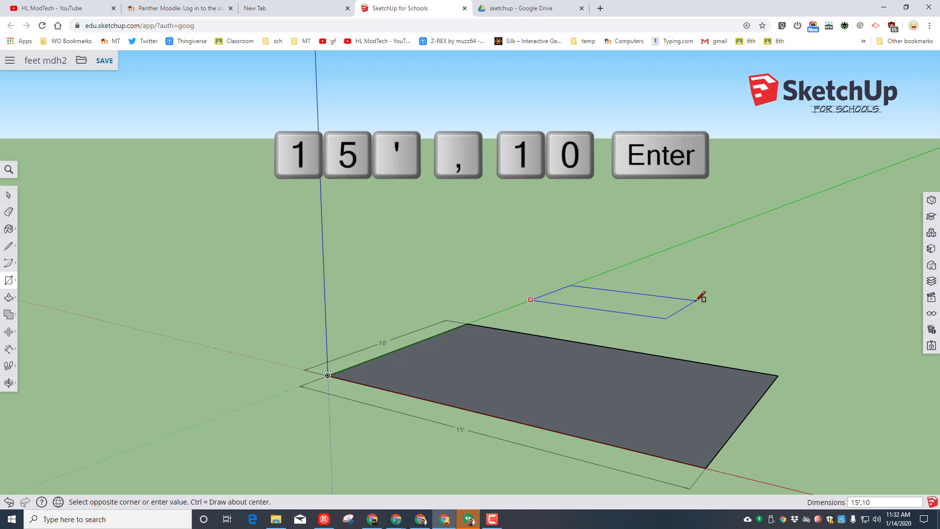
pyautogui.press('Return')
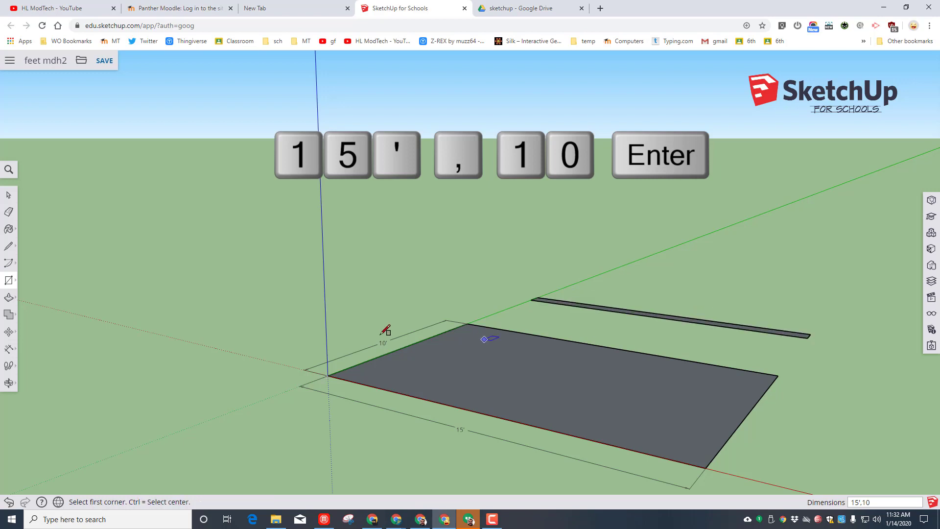
# Step: Dimension the strip's 15' length, placing the label below the strip
pyautogui.click(10, 351)
pyautogui.click(46, 318)
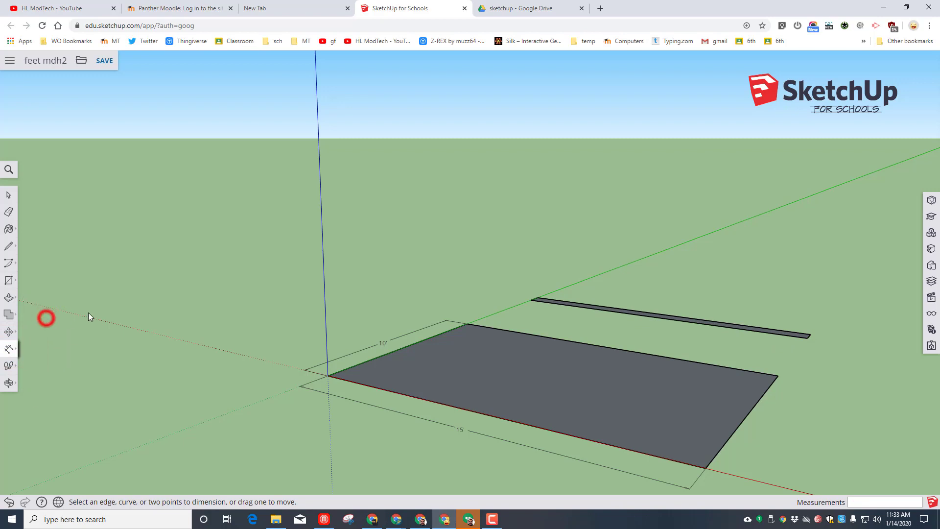
pyautogui.scroll(3, 532, 305)
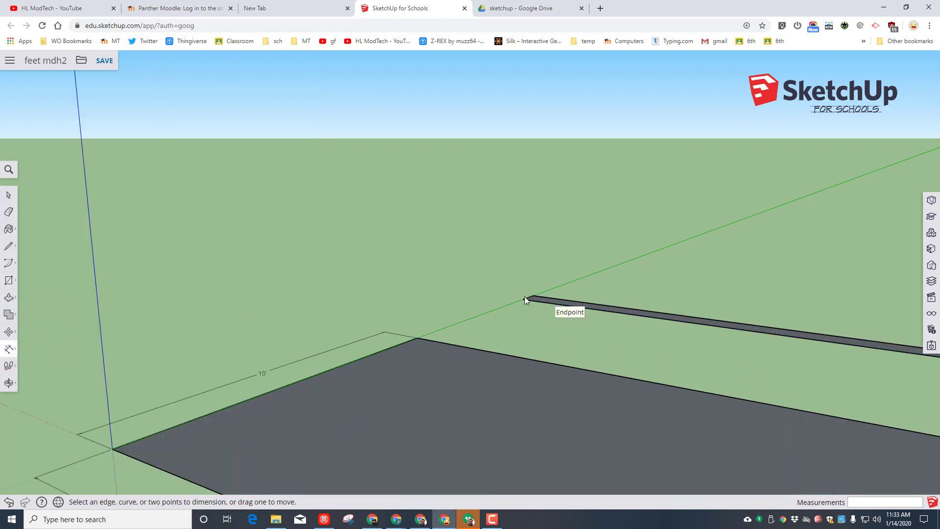
pyautogui.click(526, 299)
pyautogui.scroll(-3, 527, 300)
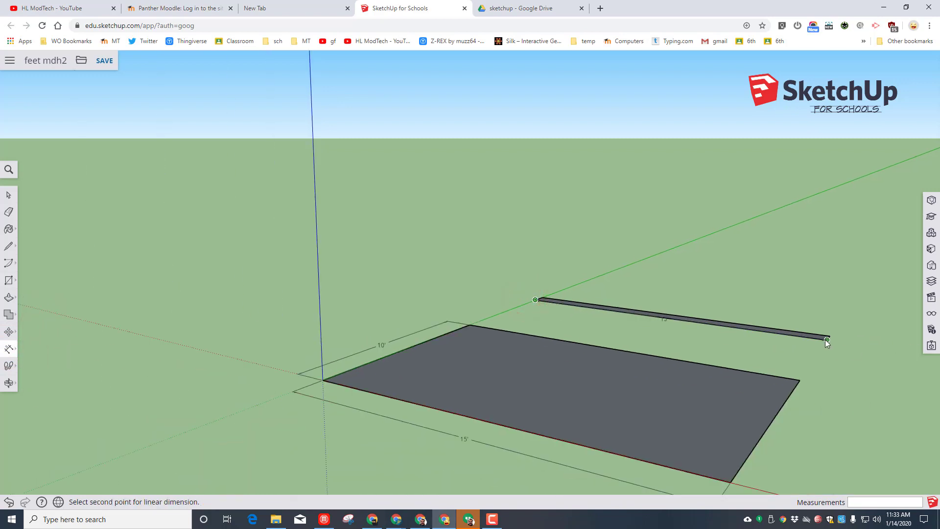
pyautogui.click(827, 340)
pyautogui.click(769, 339)
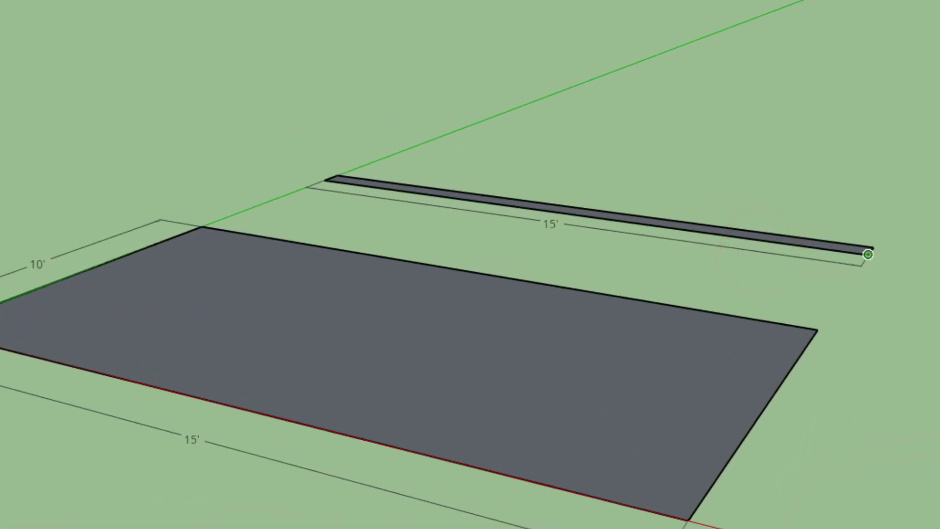
# Step: Add the 10" width dimension across the strip's end and orbit to view from above
pyautogui.scroll(5, 916, 259)
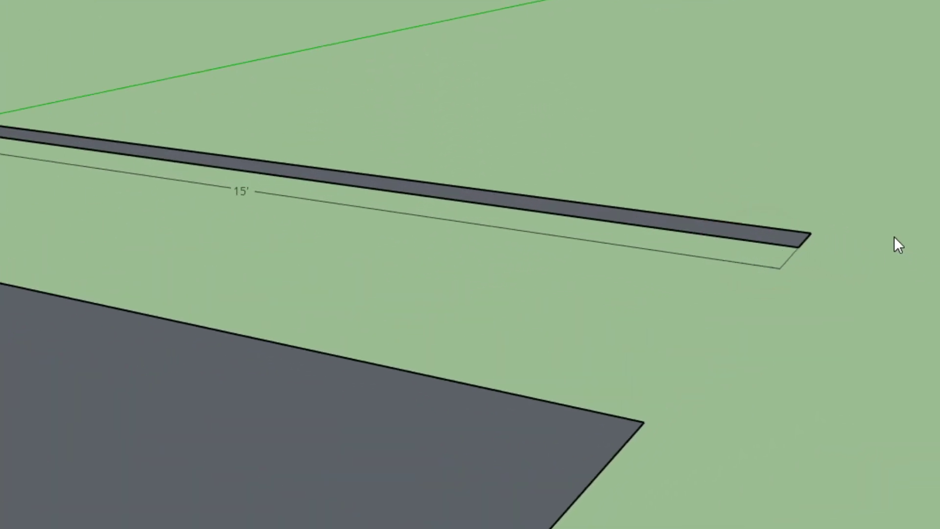
pyautogui.click(747, 238)
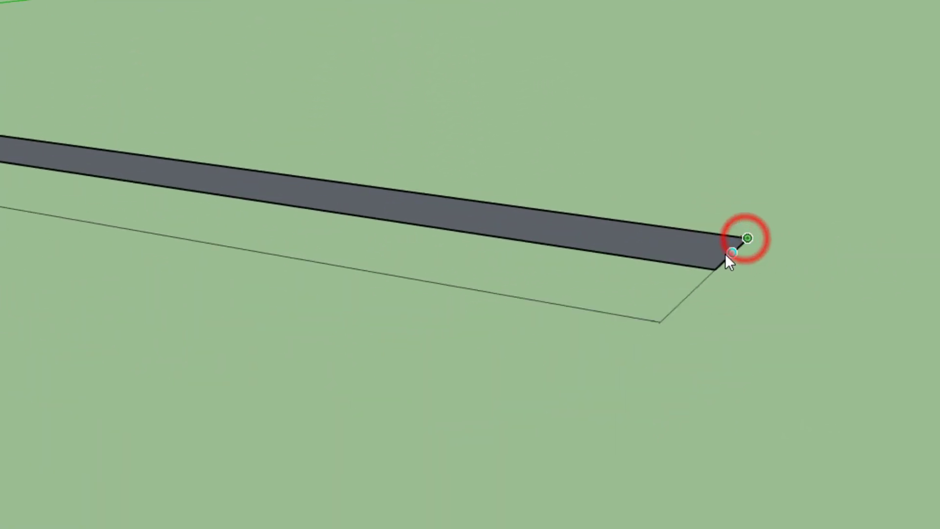
pyautogui.click(715, 269)
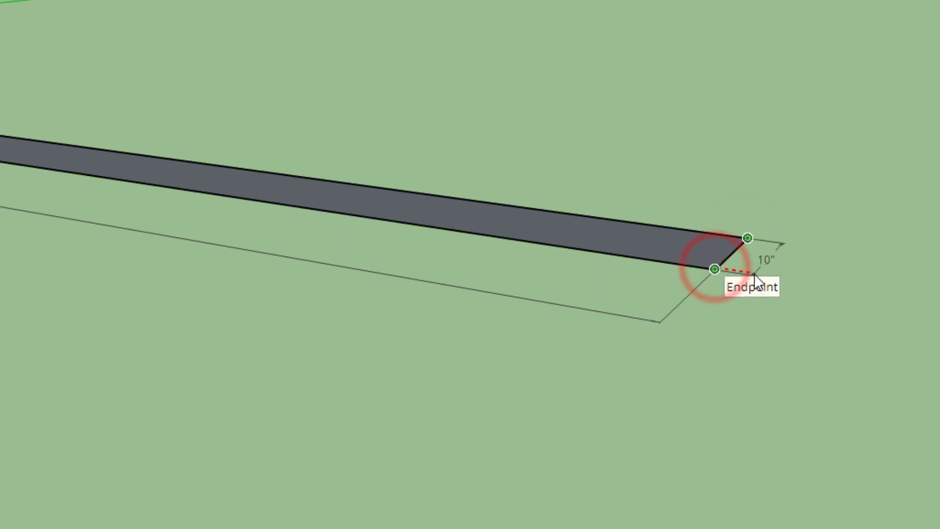
pyautogui.click(755, 273)
pyautogui.scroll(2, 794, 260)
pyautogui.scroll(3, 774, 267)
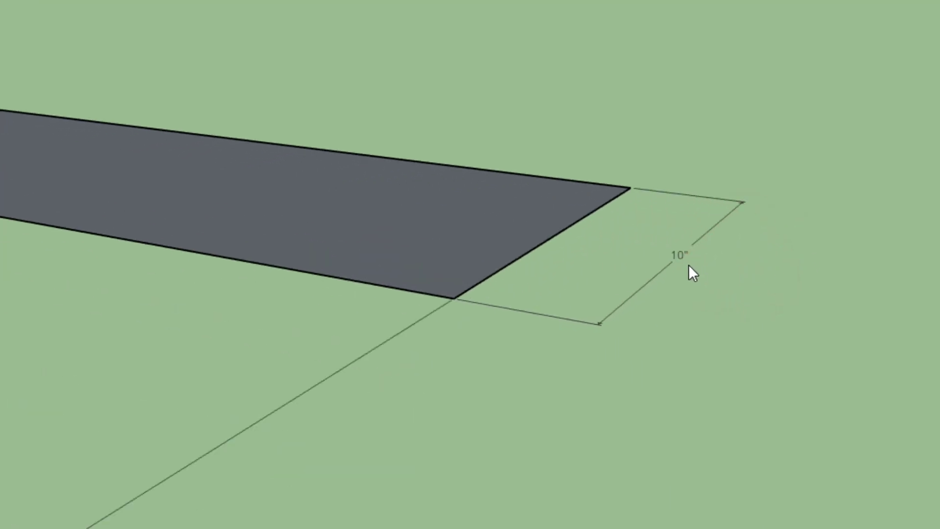
pyautogui.scroll(-2, 683, 256)
pyautogui.scroll(-5, 683, 231)
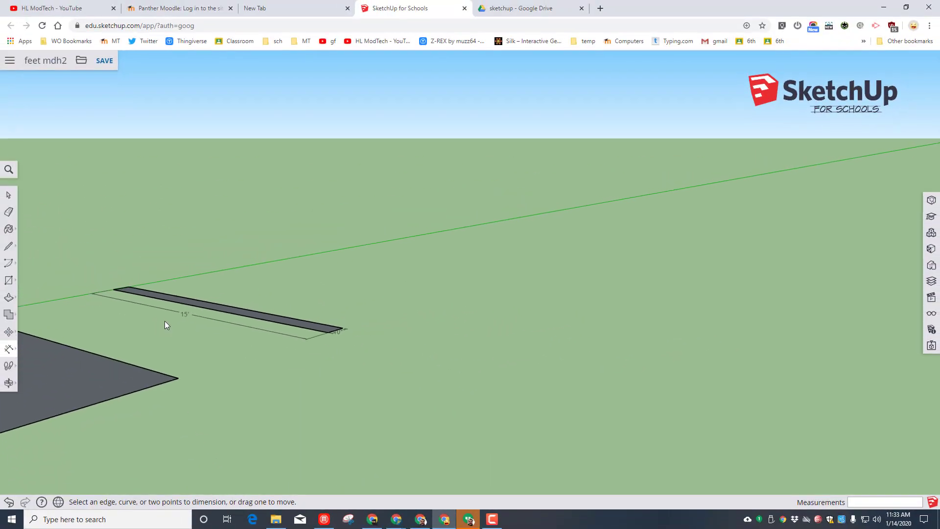
pyautogui.moveTo(178, 342); pyautogui.dragTo(193, 399, button='middle')
pyautogui.moveTo(259, 398); pyautogui.dragTo(472, 457, button='middle')
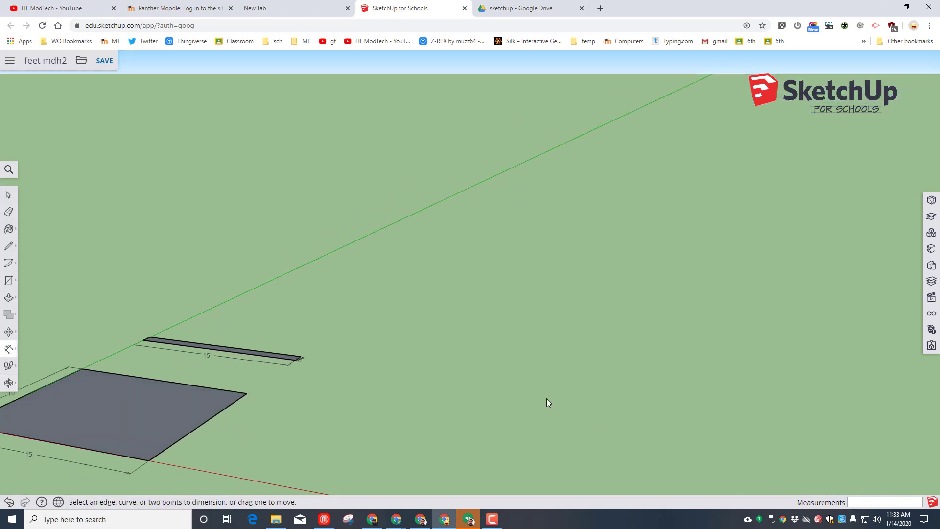
# Step: Save the model and snip the drawing of both rectangles with Snipping Tool
pyautogui.moveTo(547, 399); pyautogui.dragTo(516, 359, button='middle')
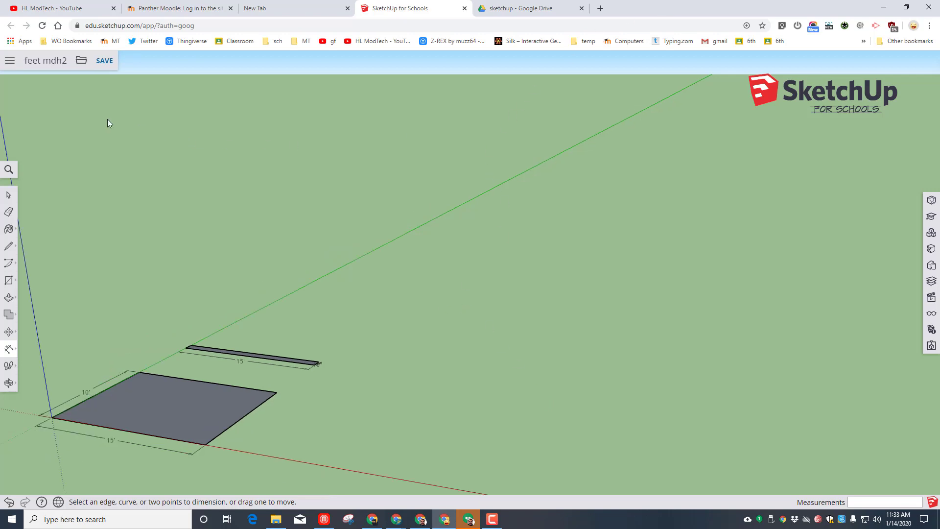
pyautogui.click(103, 63)
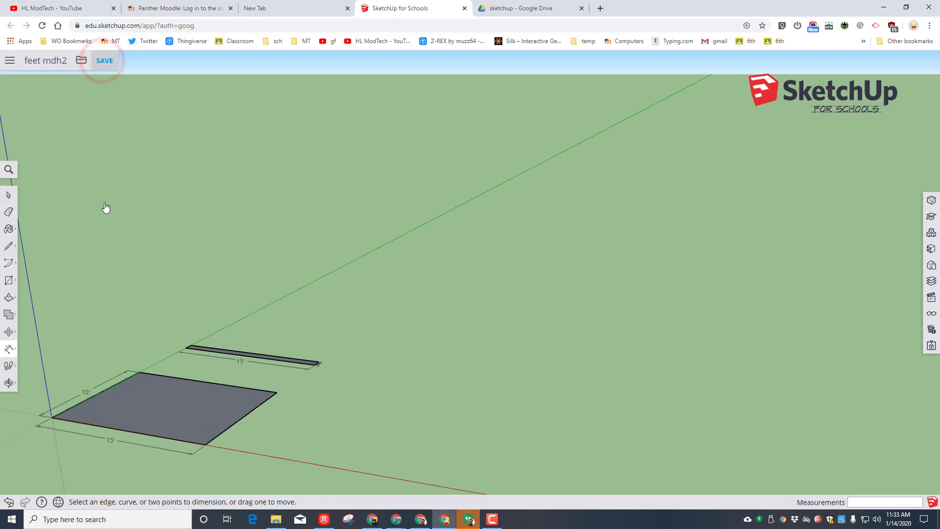
pyautogui.click(349, 519)
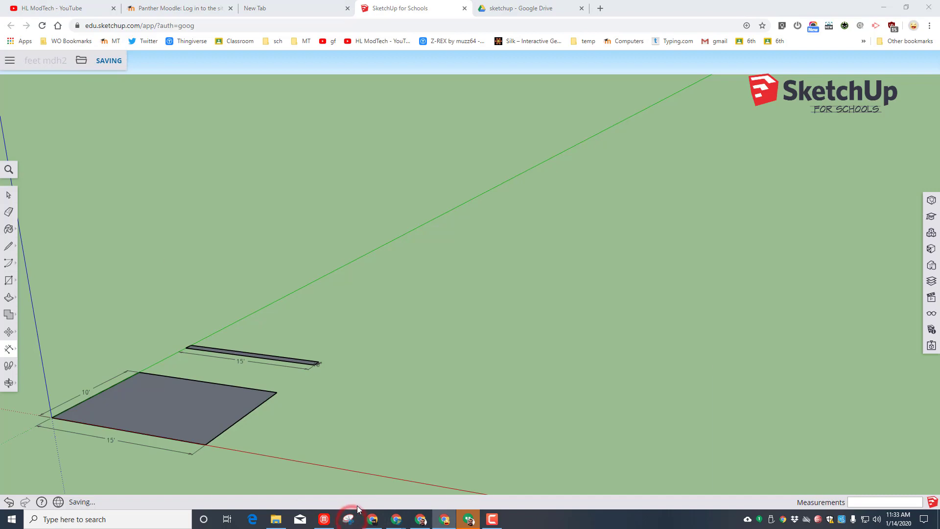
pyautogui.click(730, 386)
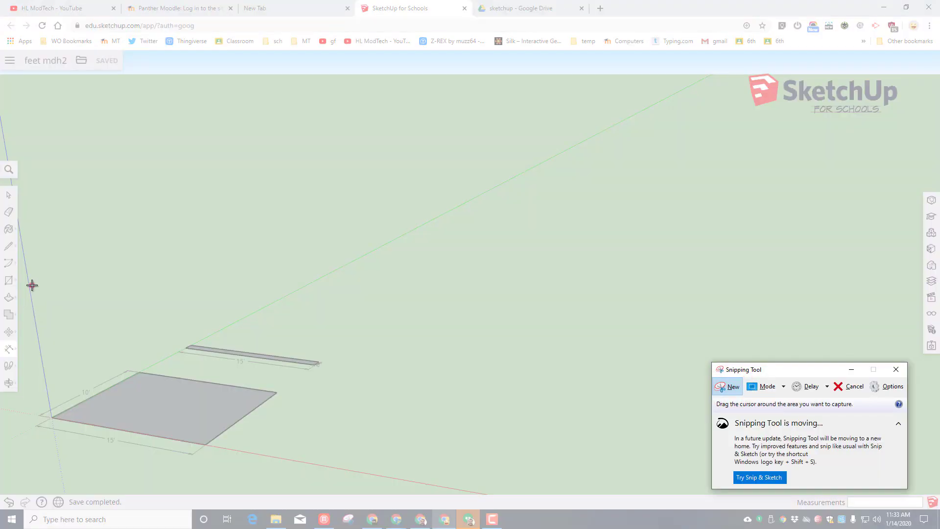
pyautogui.moveTo(32, 286)
pyautogui.mouseDown()
pyautogui.moveTo(218, 457)
pyautogui.moveTo(350, 466)
pyautogui.mouseUp()
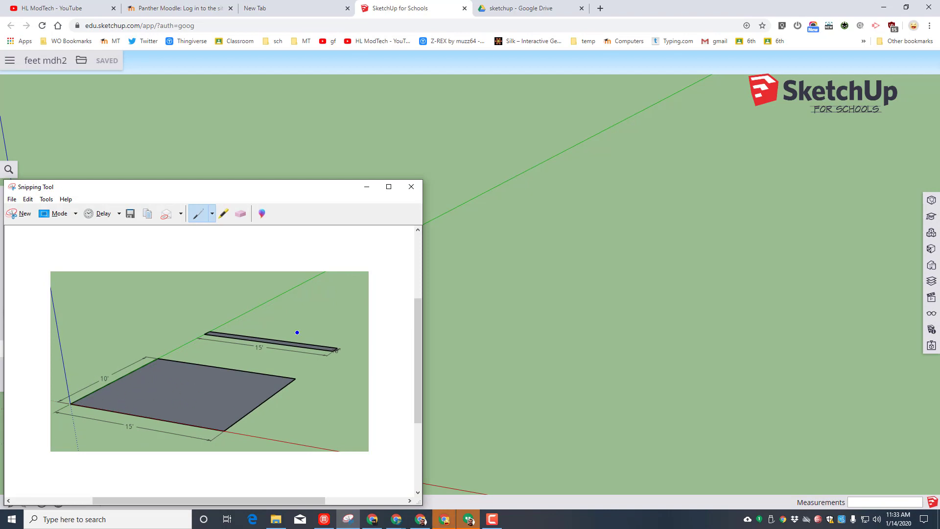
# Step: Save the snip as a PNG named Captureft
pyautogui.click(131, 215)
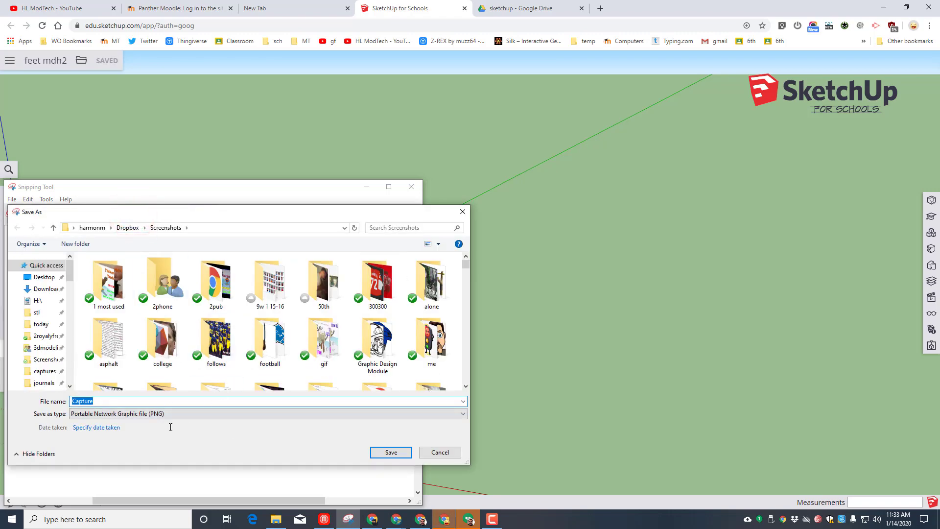
pyautogui.click(116, 401)
pyautogui.write('ft')
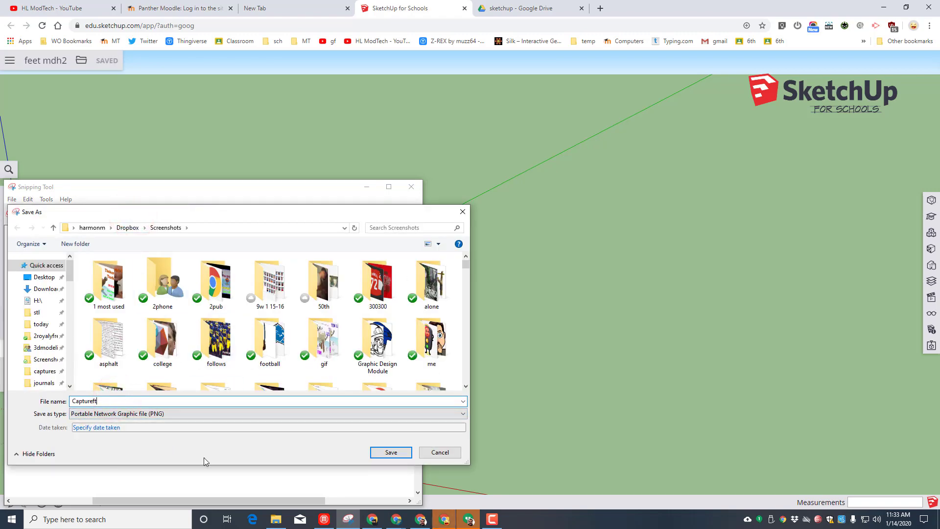
pyautogui.click(392, 452)
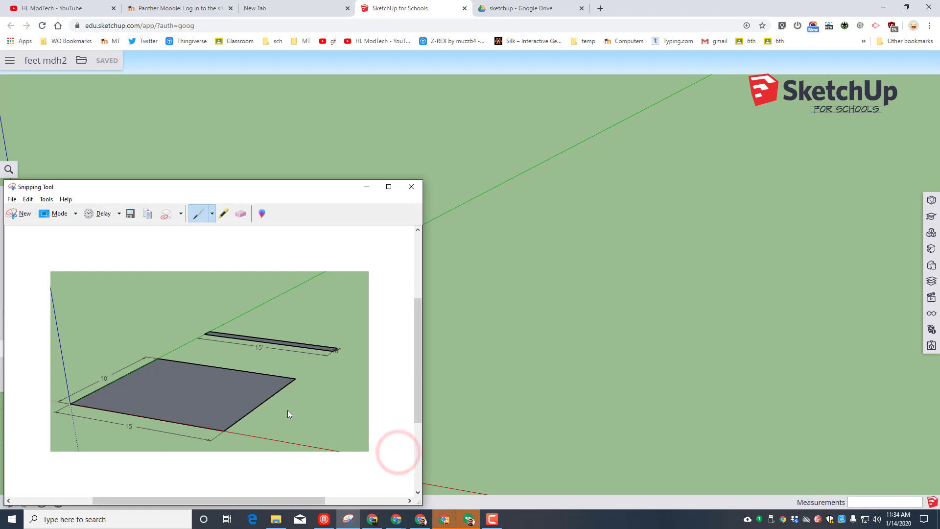